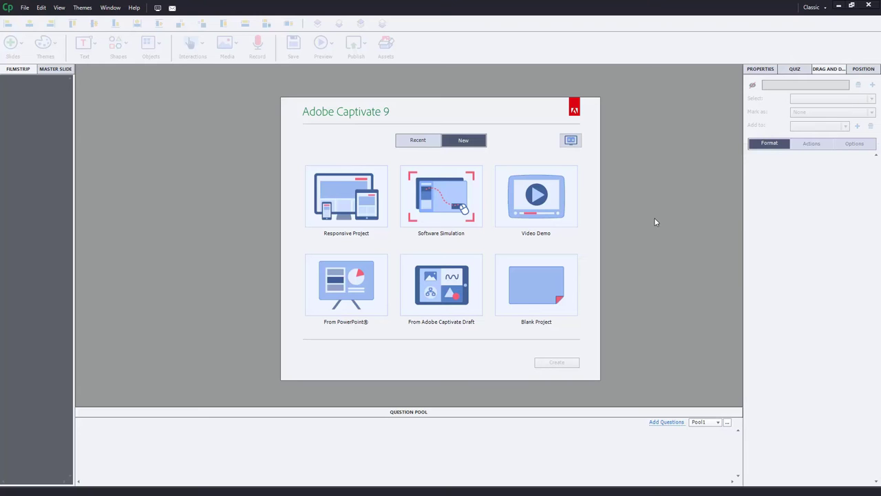
Create a new Responsive Project and delete the title placeholder from its first slide
click(348, 203)
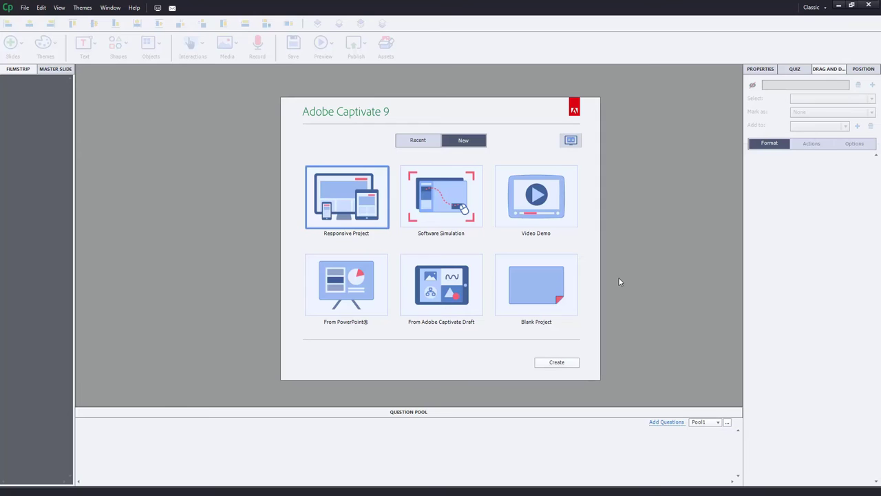
key(Return)
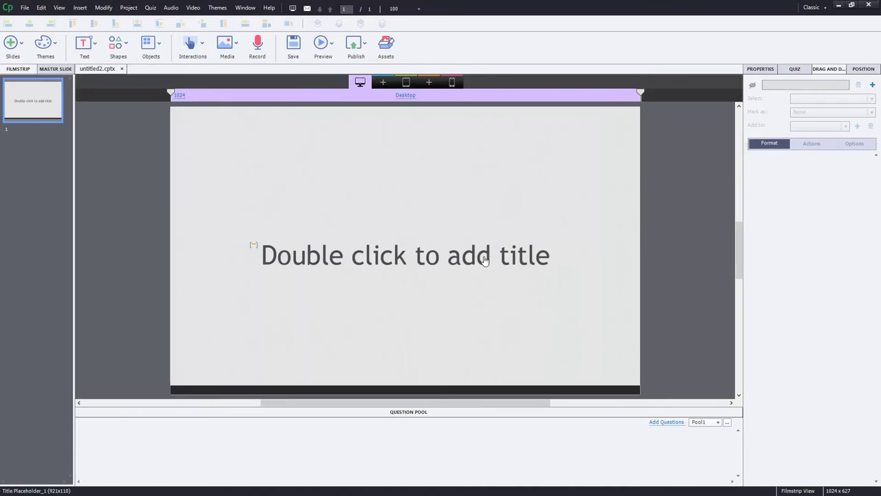
click(485, 260)
key(Delete)
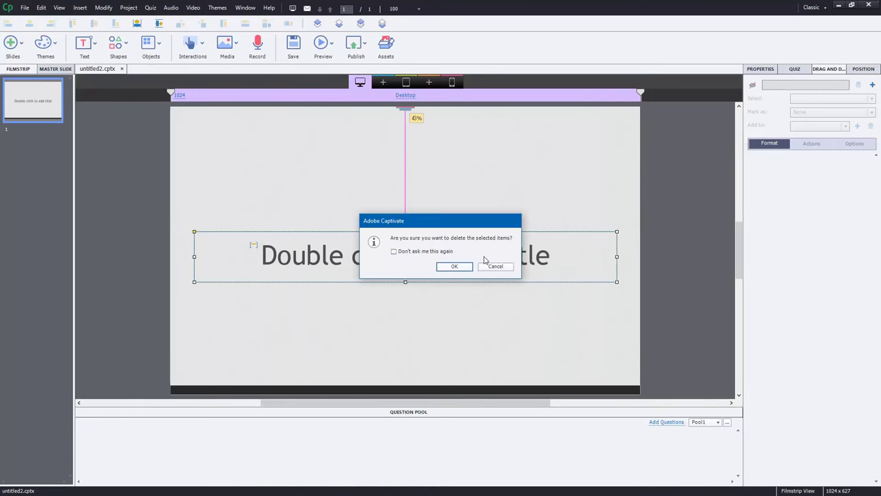
key(Return)
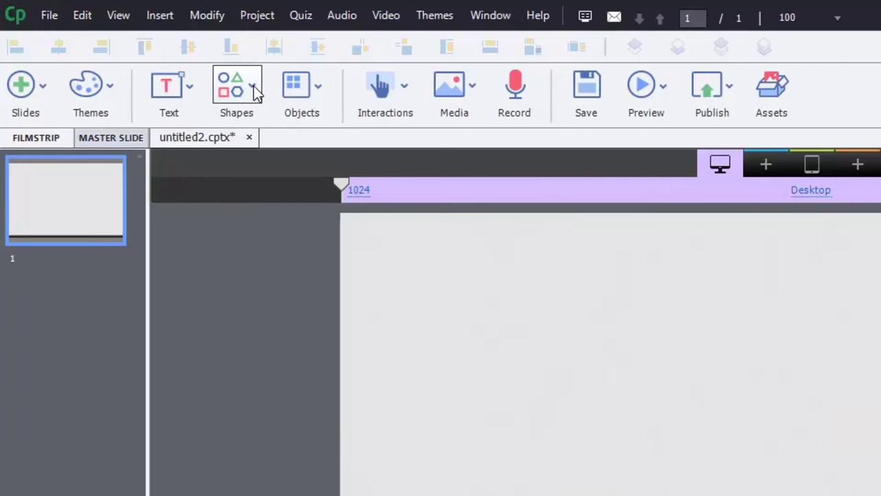
Draw a rectangle smart shape about 305 x 232 px in the upper-left area of the slide
click(253, 86)
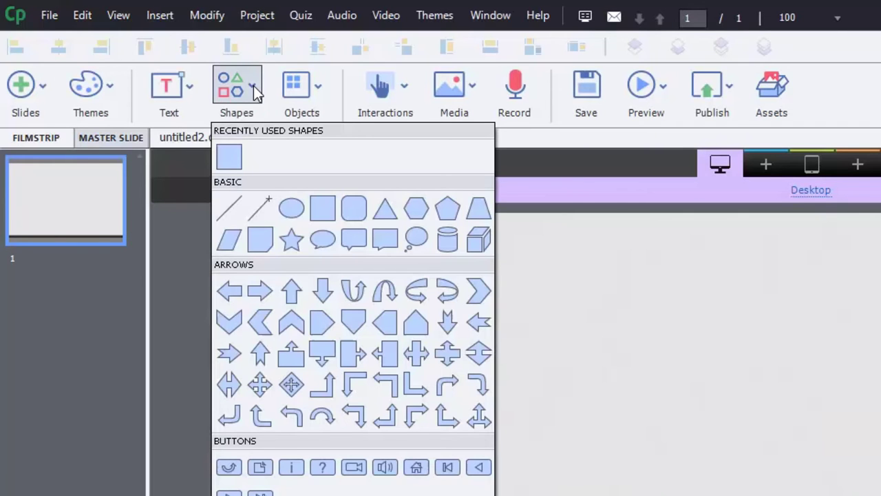
click(322, 209)
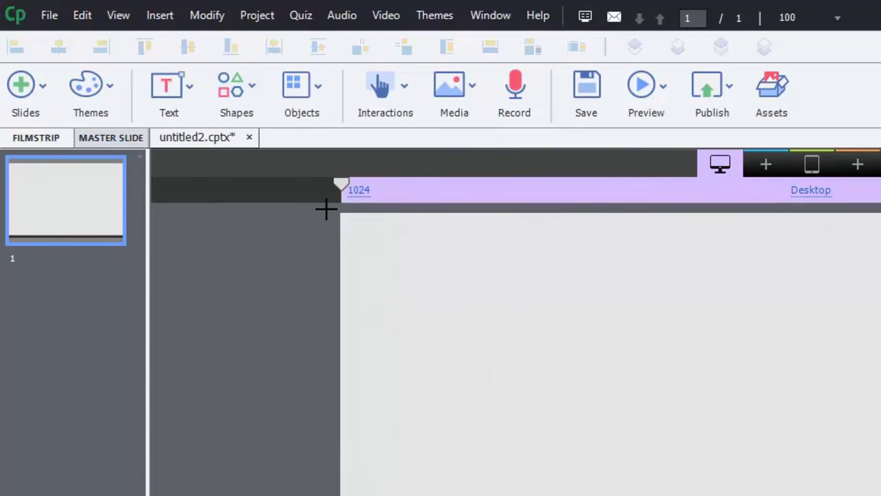
drag(426, 262, 705, 474)
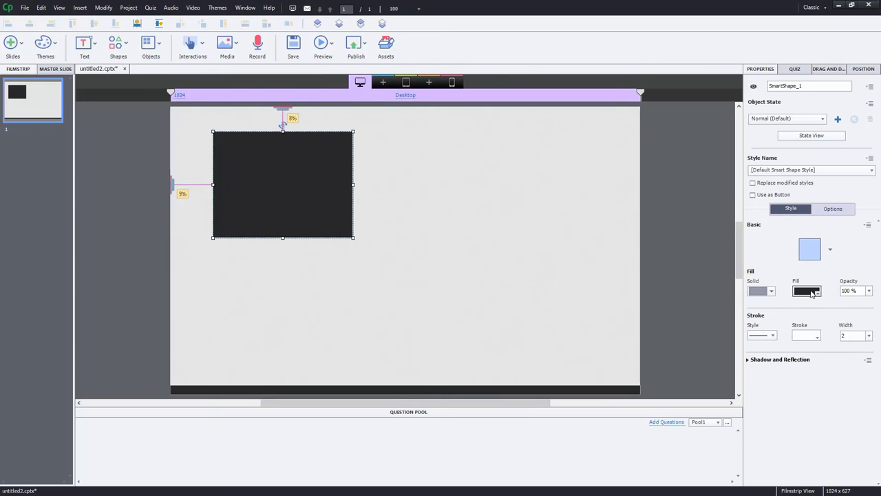
Fill the rectangle with a solid, slightly darker yellow from the colour swatches, trying neighbouring shades
click(812, 292)
click(683, 311)
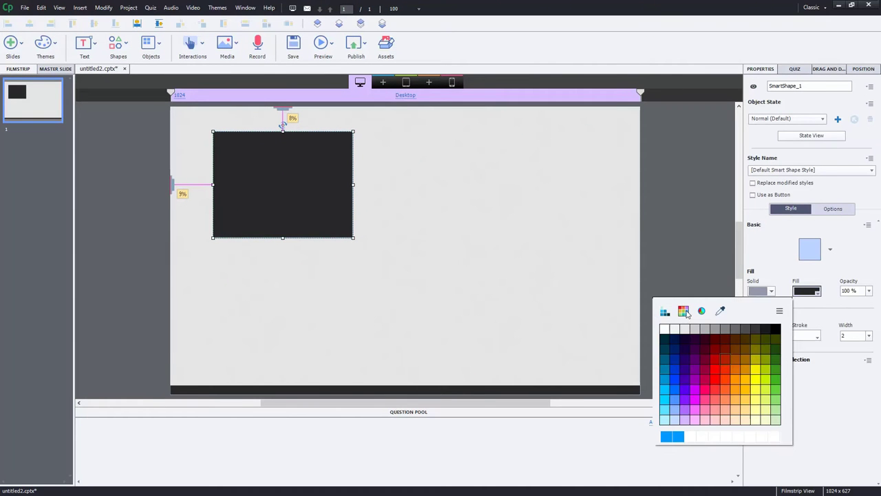
click(757, 374)
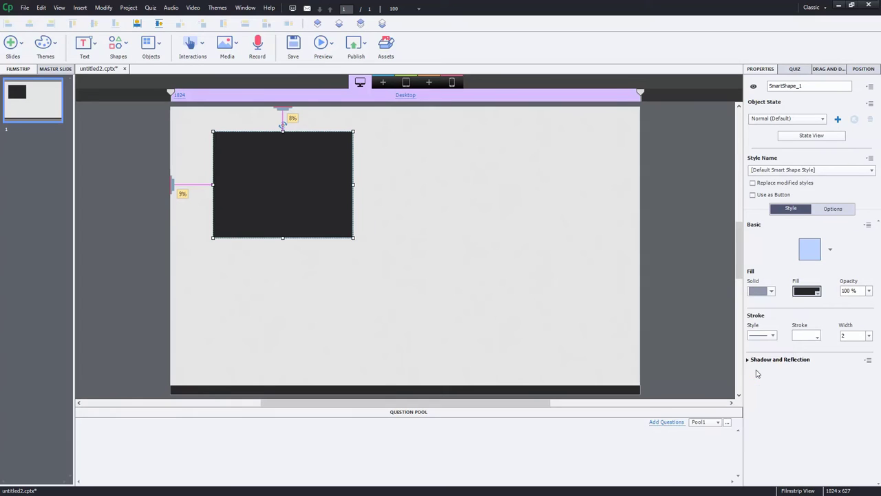
click(807, 294)
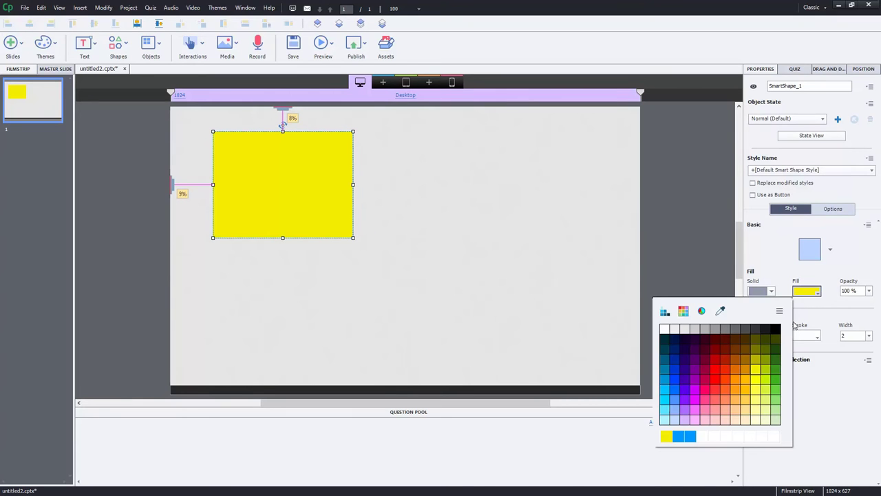
click(755, 361)
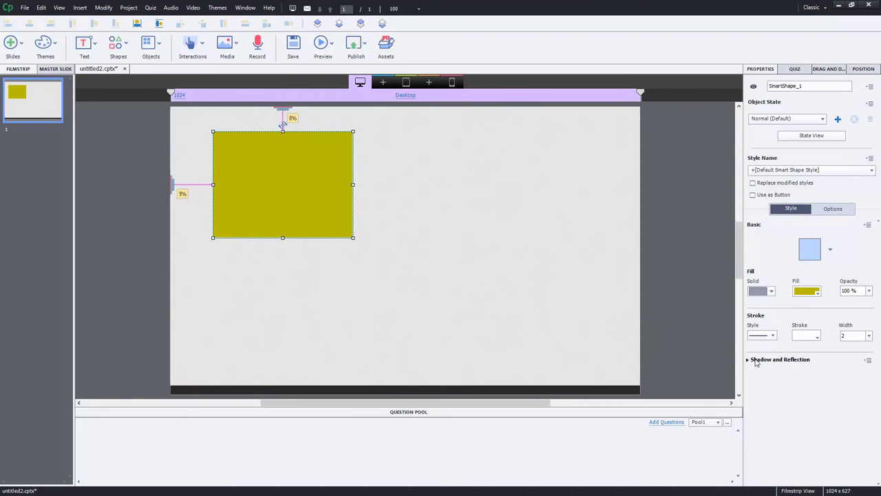
click(806, 292)
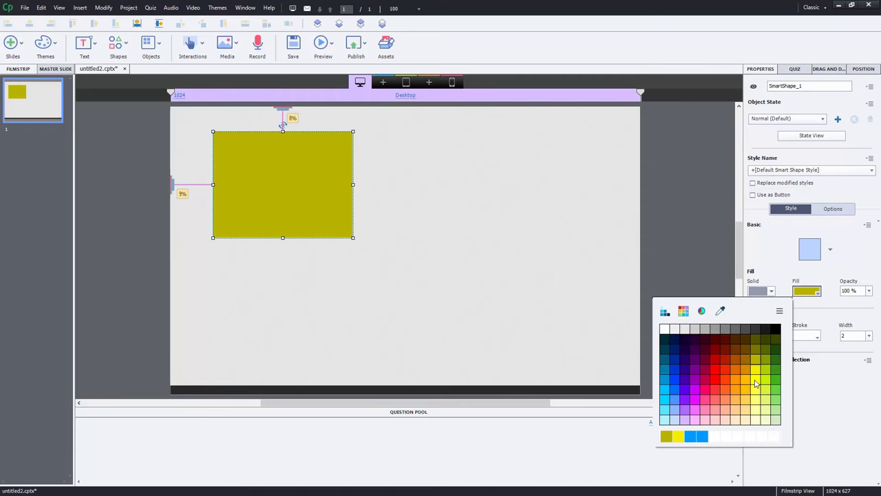
click(756, 383)
click(806, 292)
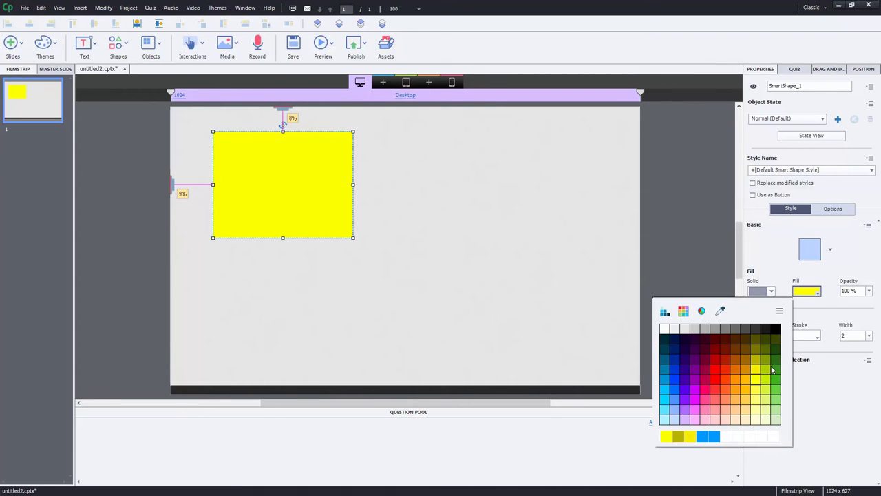
click(756, 371)
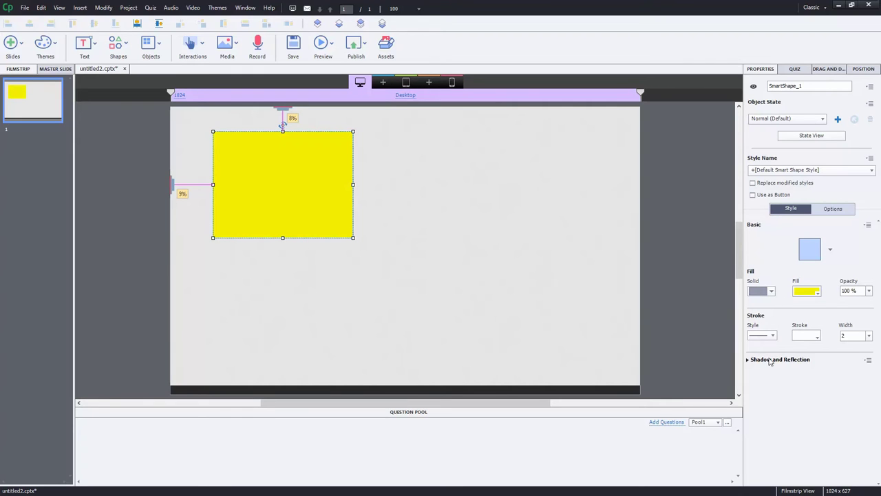
Enter the text "Here is some important information that I want to share with you." inside the yellow rectangle
double_click(265, 159)
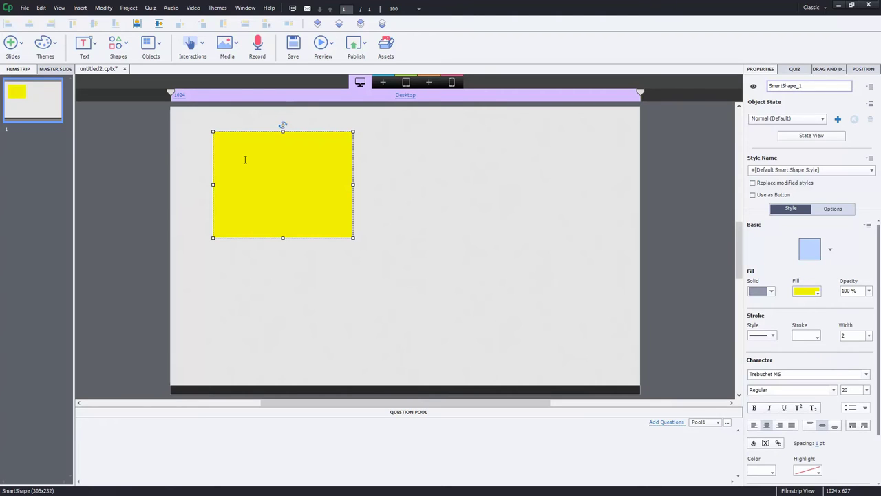
text(Here is some important information tha)
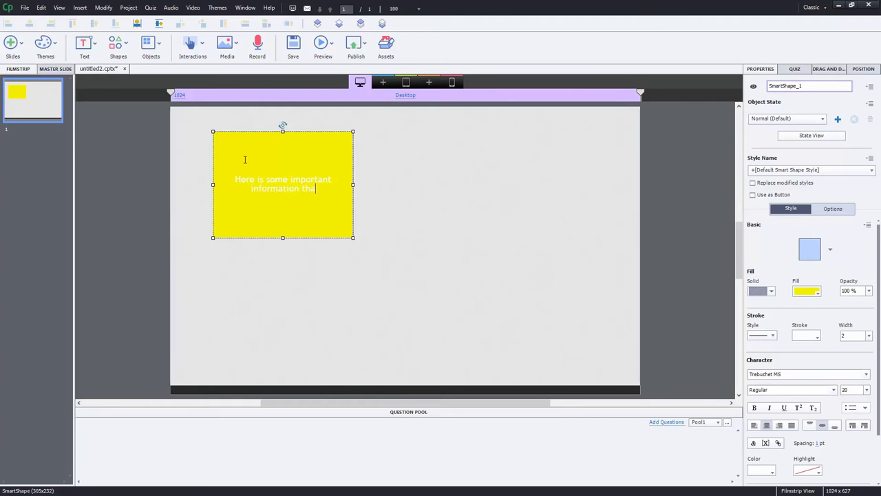
text(t I want to share with )
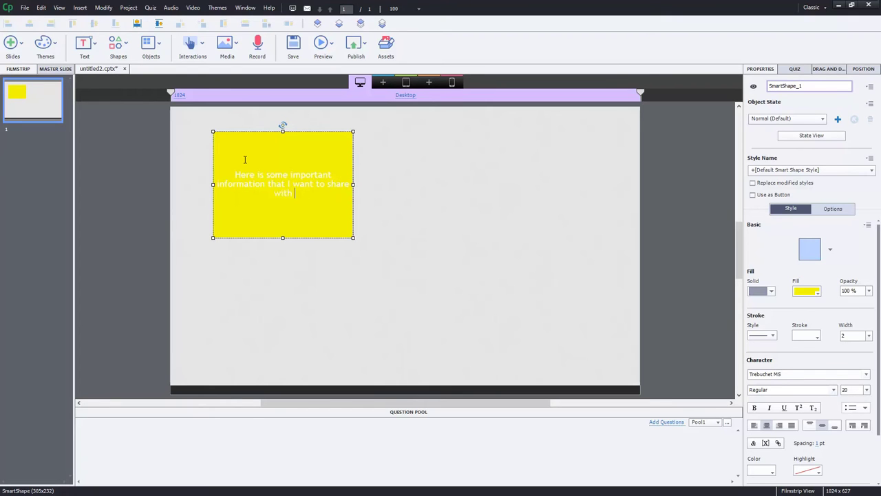
text(you.)
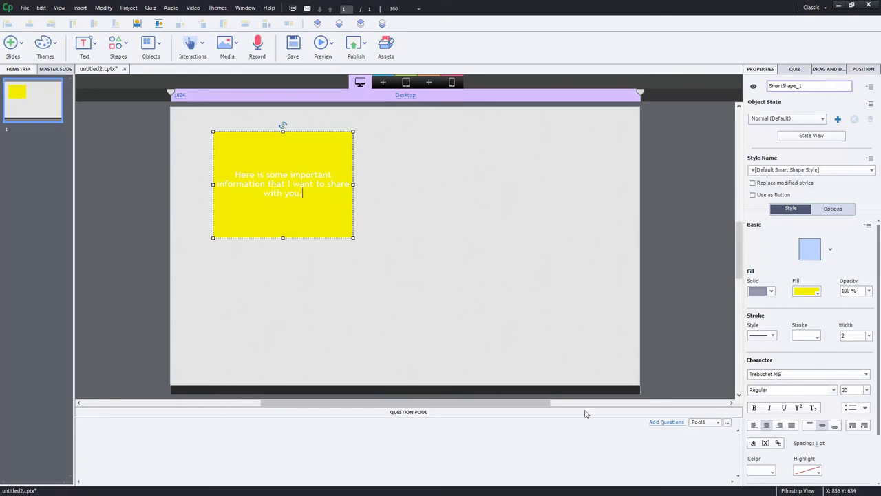
Change the colour of all the text in the yellow rectangle to the near-black theme swatch
click(760, 471)
click(683, 365)
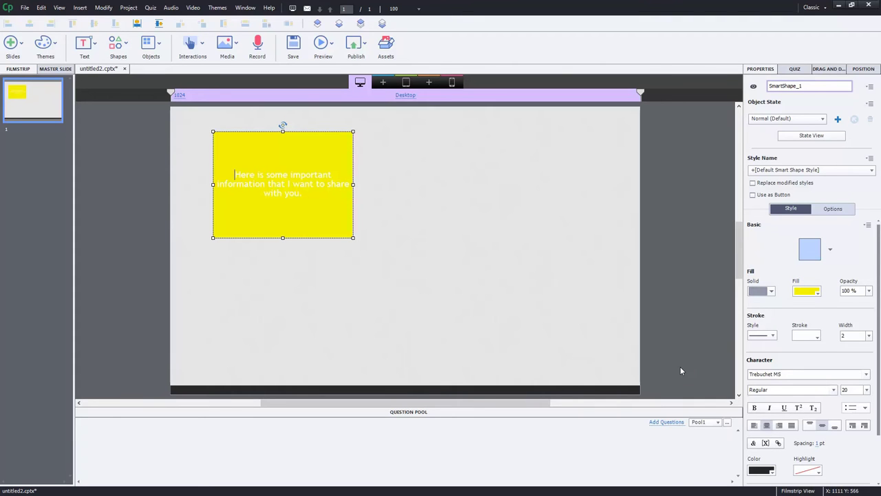
key(ctrl+a)
click(760, 470)
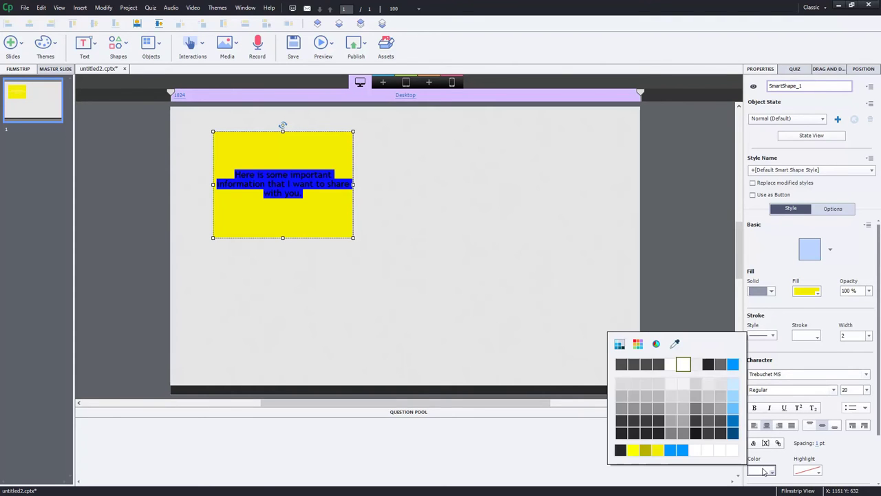
click(707, 363)
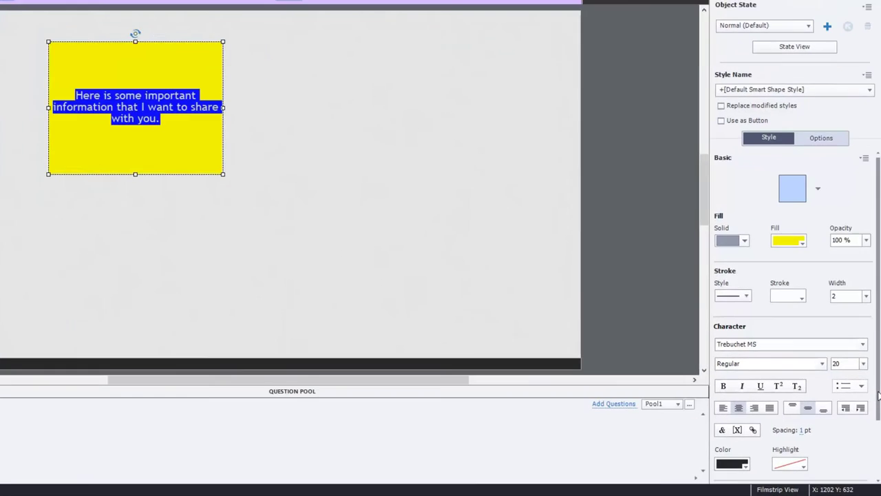
Align the rectangle's text to the left horizontally and to the top vertically
scroll(800, 440, down, 2)
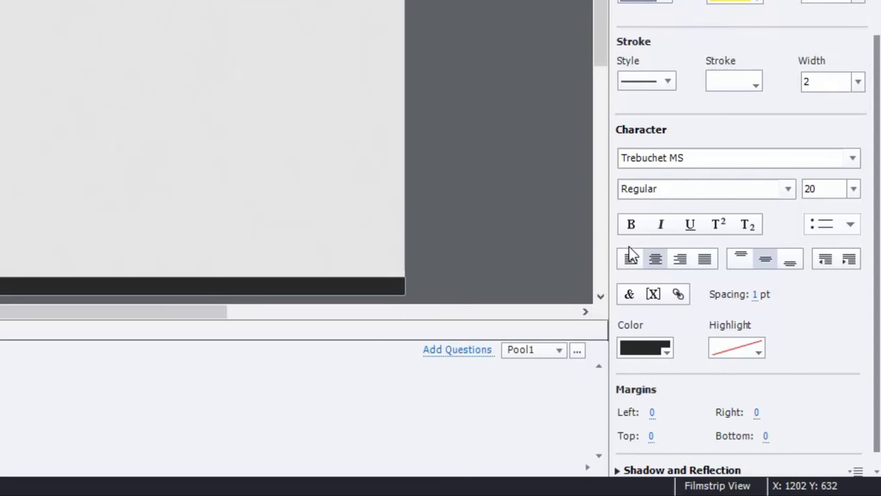
click(630, 258)
click(742, 260)
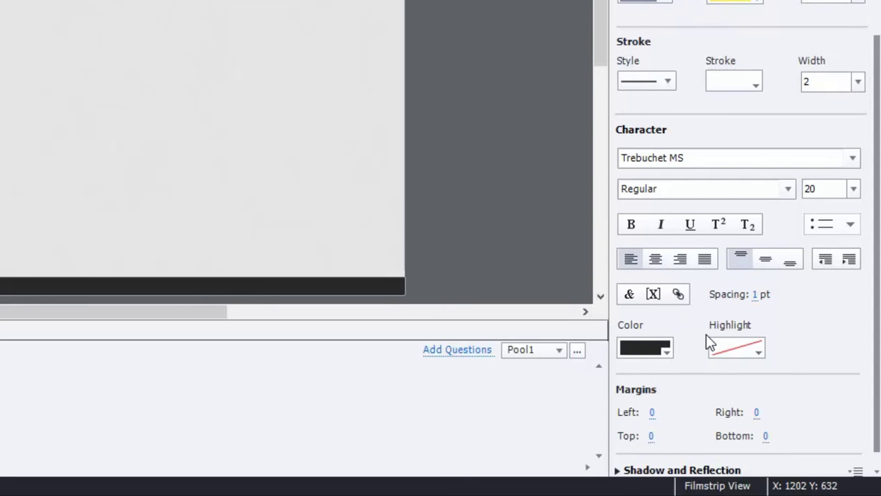
Set the left, top, right and bottom text margins of the yellow rectangle to 20
click(651, 411)
text(20)
key(Tab)
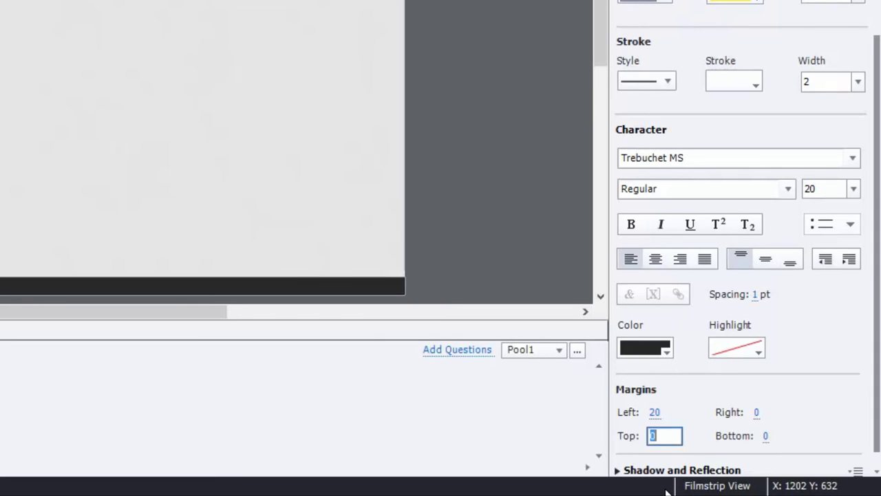
text(20)
key(Tab)
text(20)
key(Tab)
text(20)
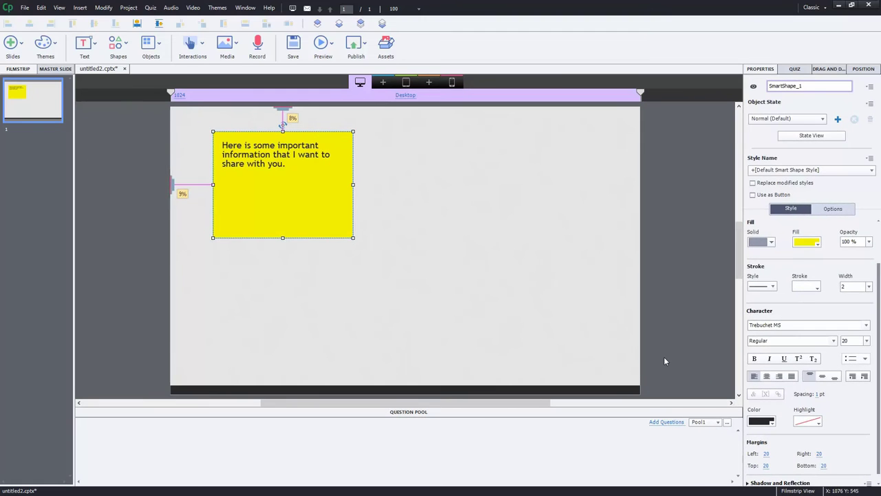
click(439, 176)
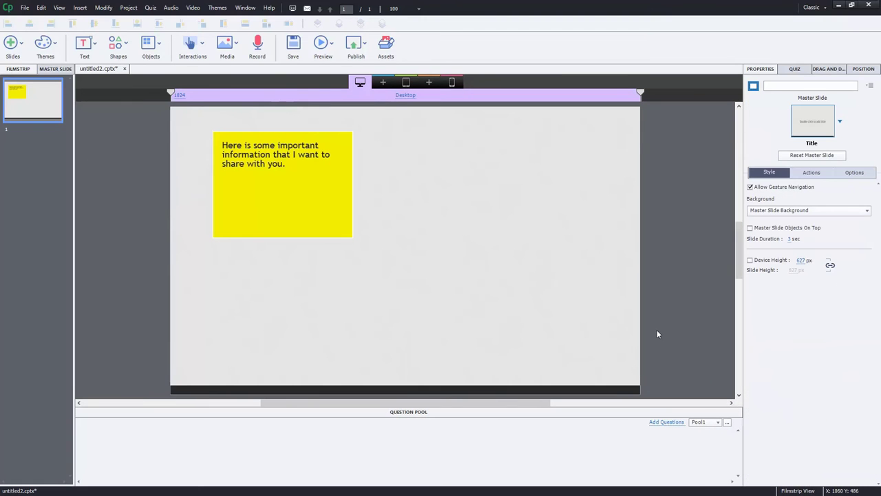
Shorten the yellow rectangle from its lower edge to a height of about 120 px
click(307, 165)
drag(283, 239, 282, 187)
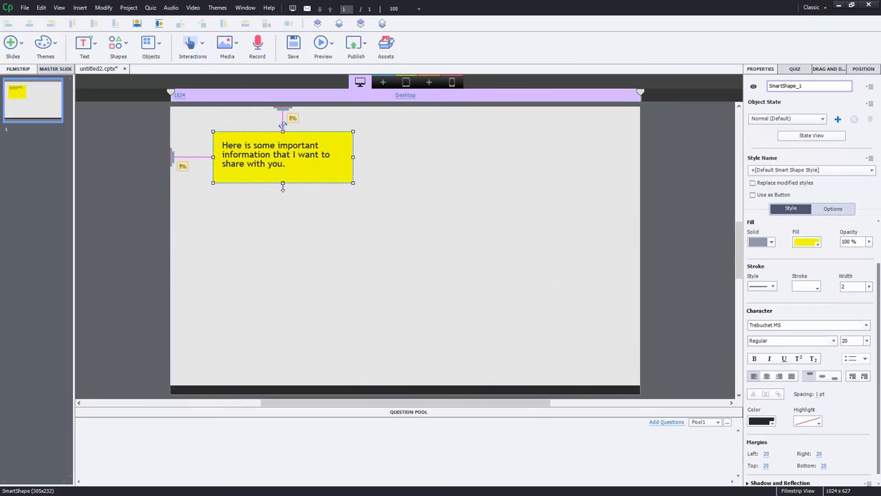
click(676, 237)
Duplicate the yellow text rectangle and place the copy level with the original on the right side of the slide
click(297, 151)
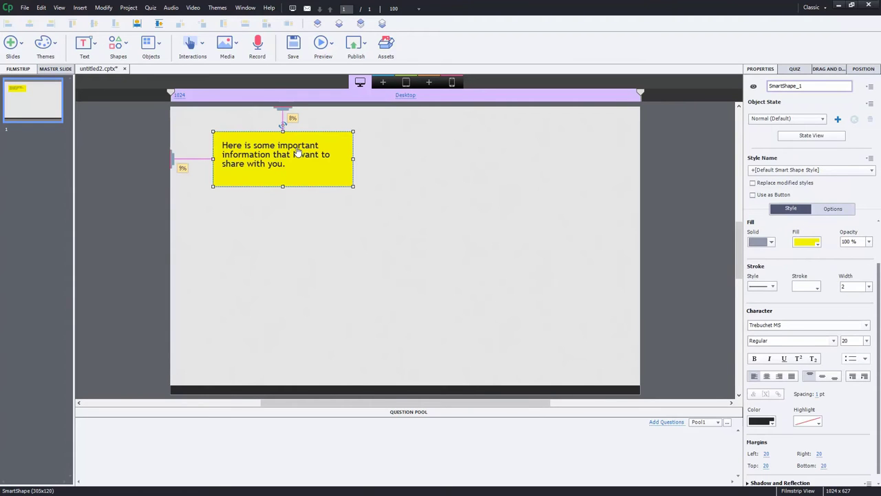
key(ctrl+d)
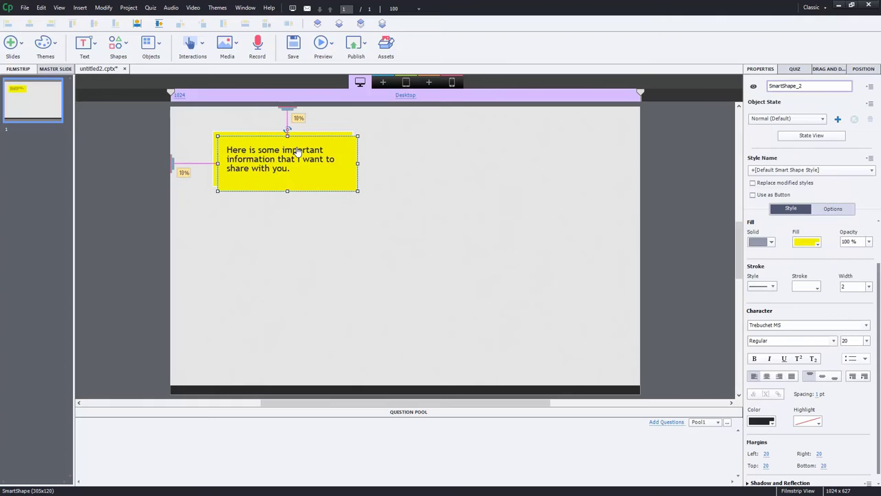
drag(297, 154, 410, 100)
click(526, 192)
Delete all the text inside the duplicated yellow rectangle
double_click(524, 169)
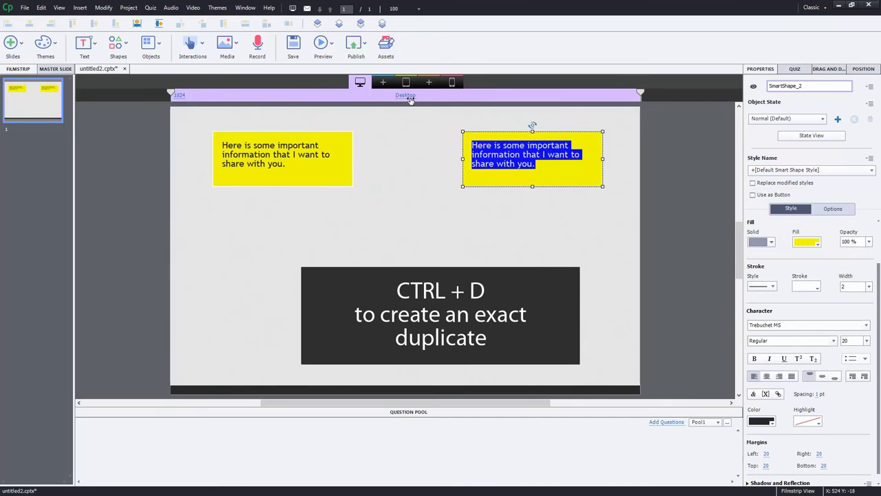
key(BackSpace)
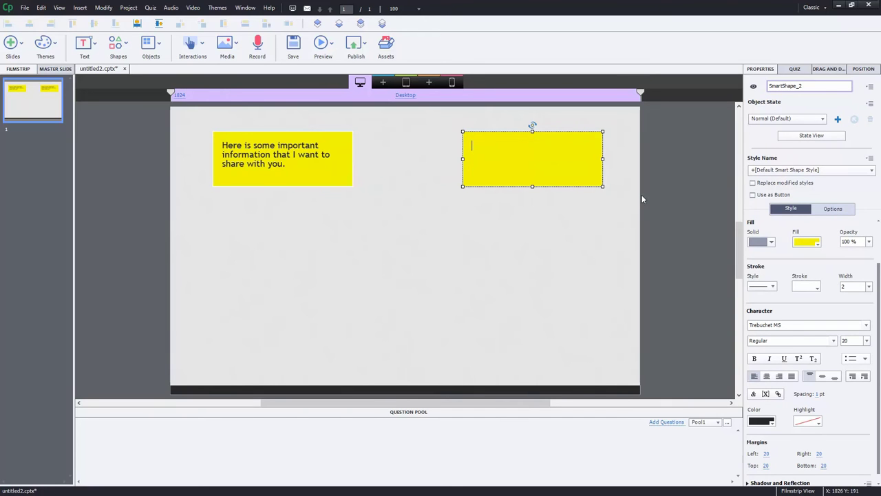
click(654, 207)
Make the duplicated rectangle invisible by setting its fill opacity to 0% and its stroke width to 0
click(537, 167)
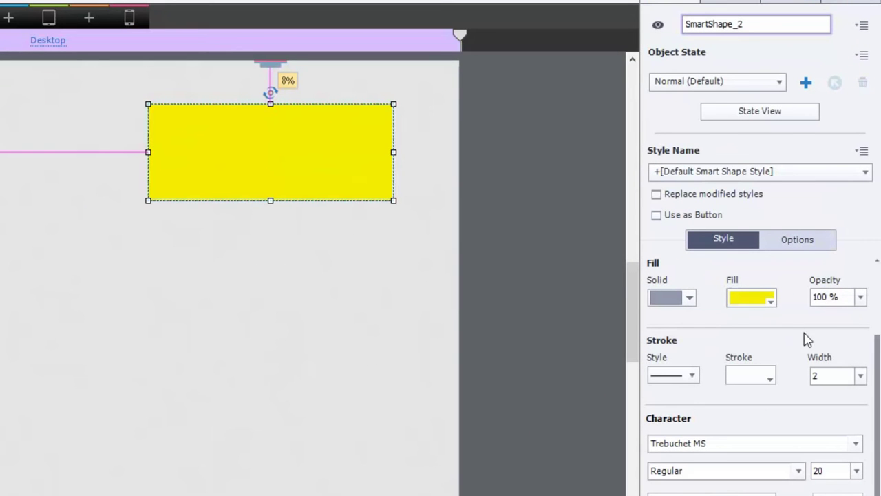
click(860, 296)
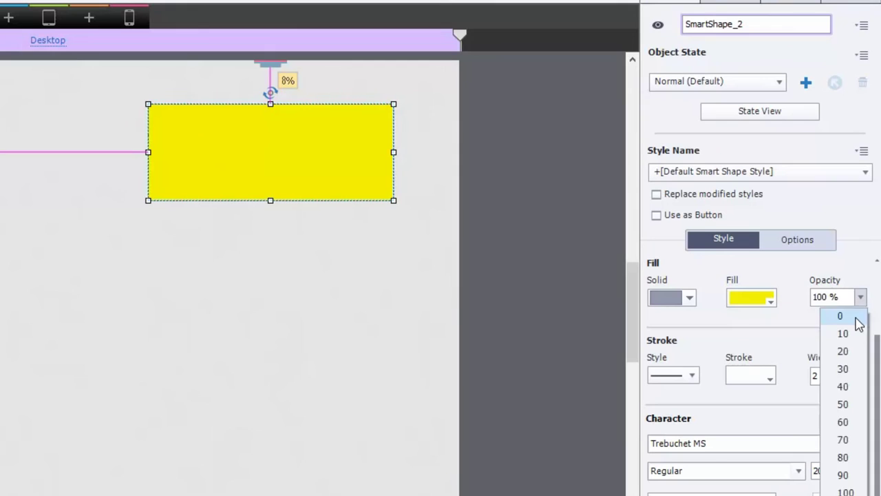
click(857, 319)
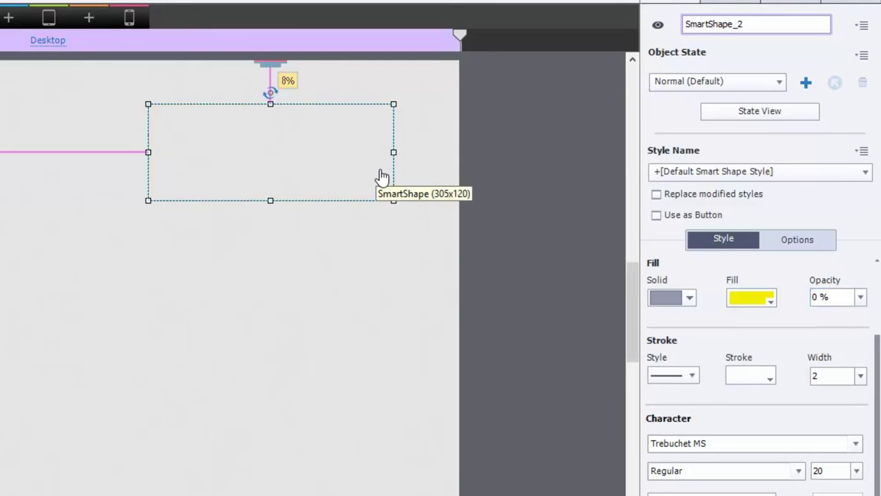
click(860, 377)
key(Escape)
text(0)
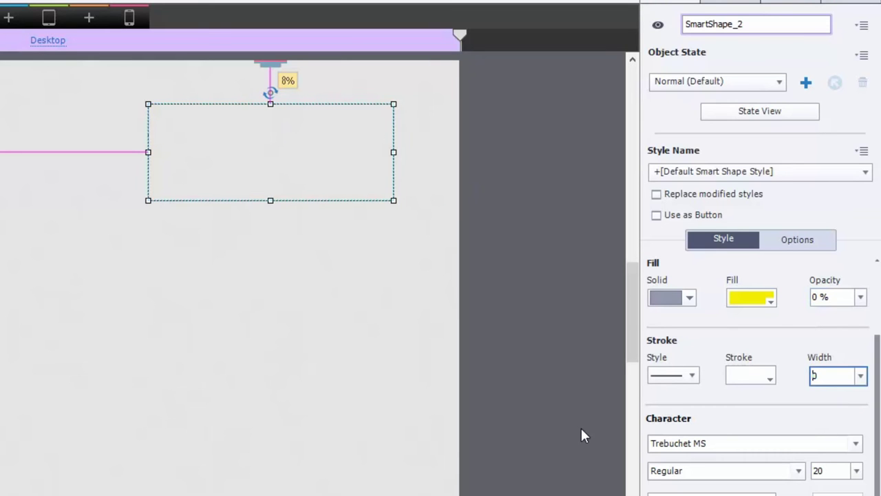
Move the invisible rectangle away and back to the slide's upper-right area, about 7% from the top
click(496, 374)
drag(315, 176, 446, 274)
drag(479, 248, 335, 174)
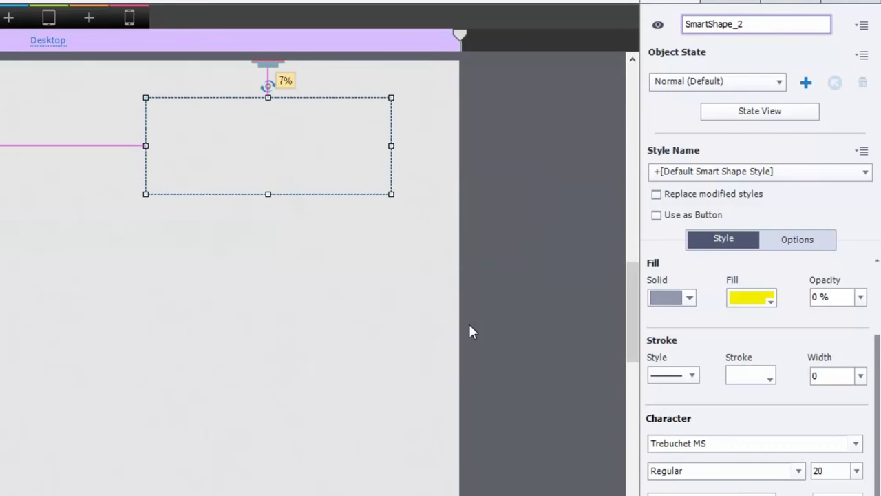
key(Delete)
key(ctrl+z)
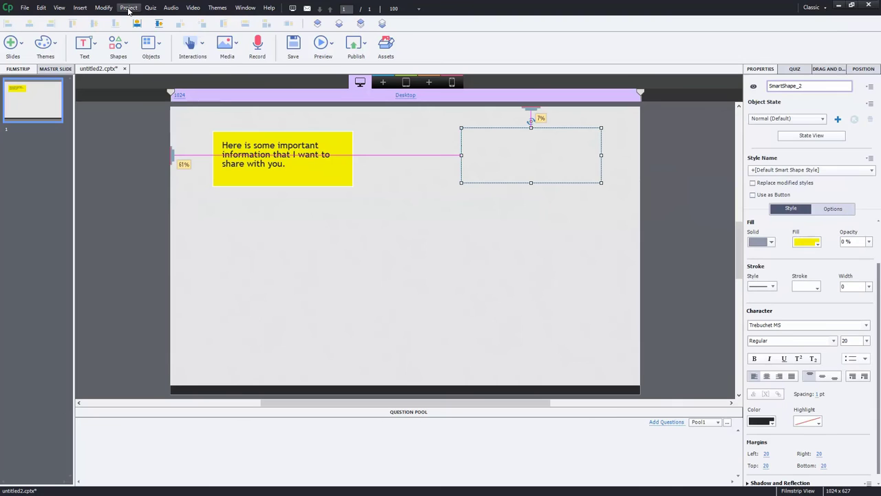
Launch the Drag and Drop Interaction Wizard and set the yellow text rectangle as the drag source
click(128, 7)
click(104, 8)
click(59, 8)
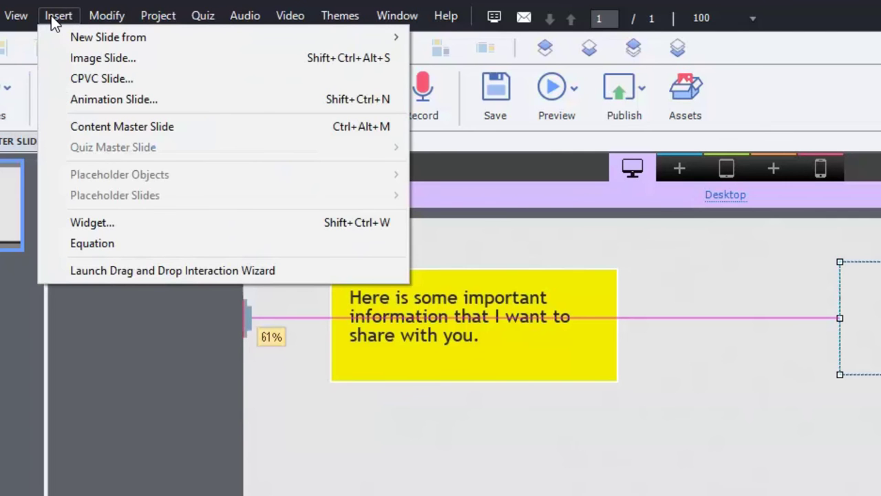
click(112, 270)
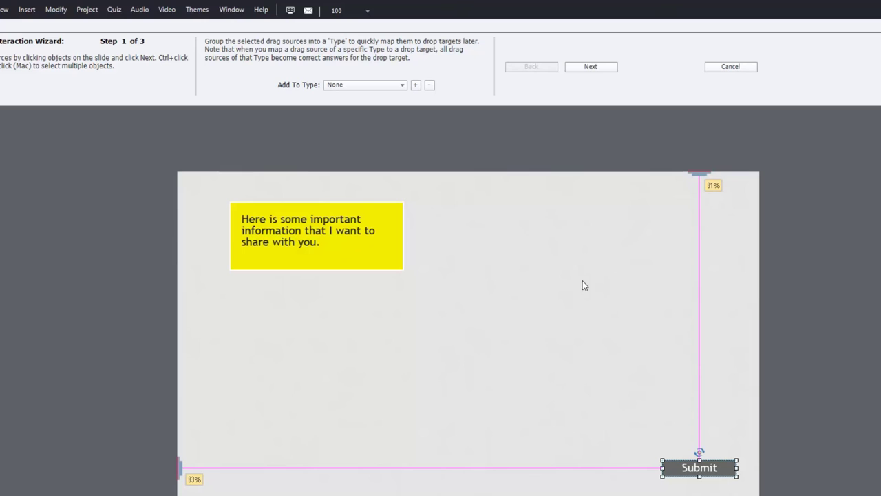
click(331, 232)
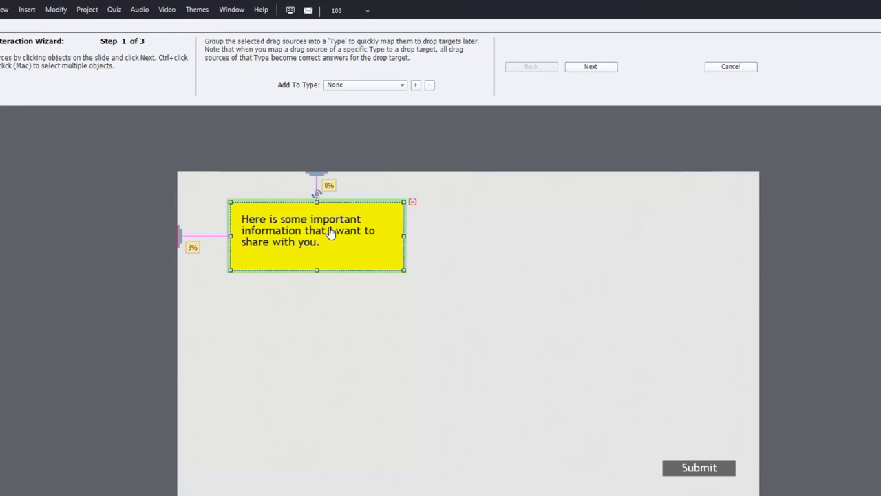
click(591, 66)
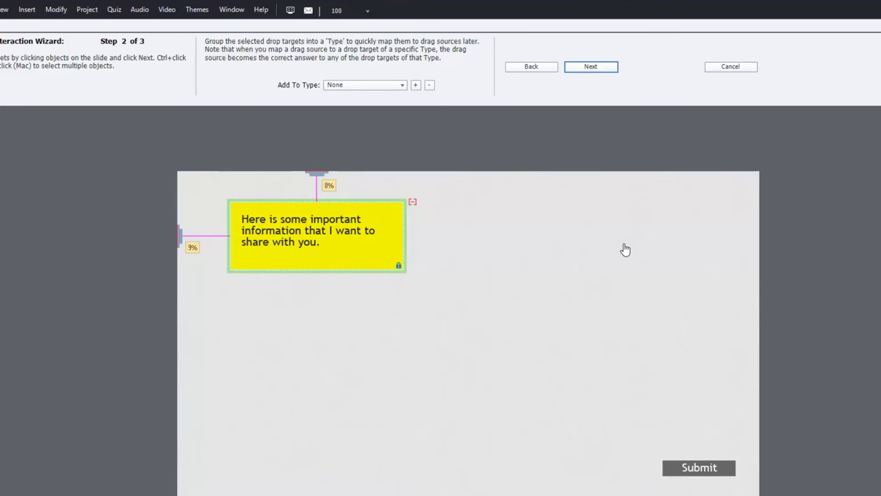
Set the invisible rectangle as the drop target, map the yellow rectangle to it as the correct answer, and finish the wizard
click(625, 249)
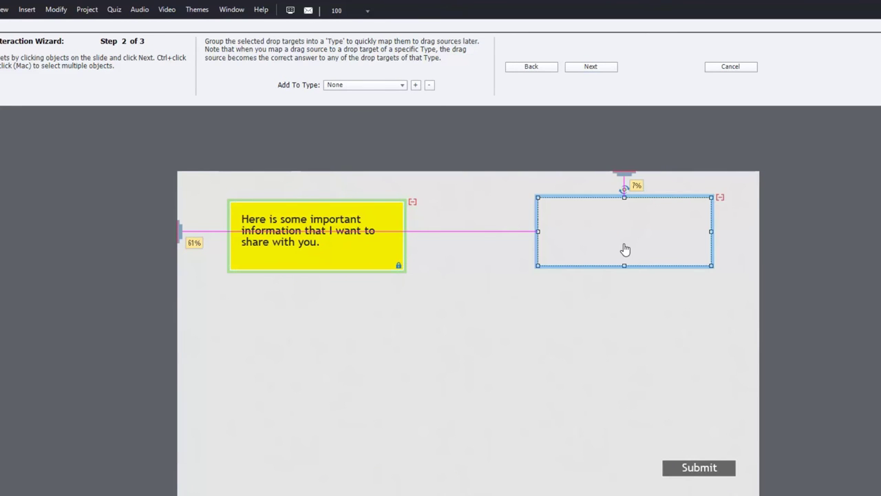
click(606, 67)
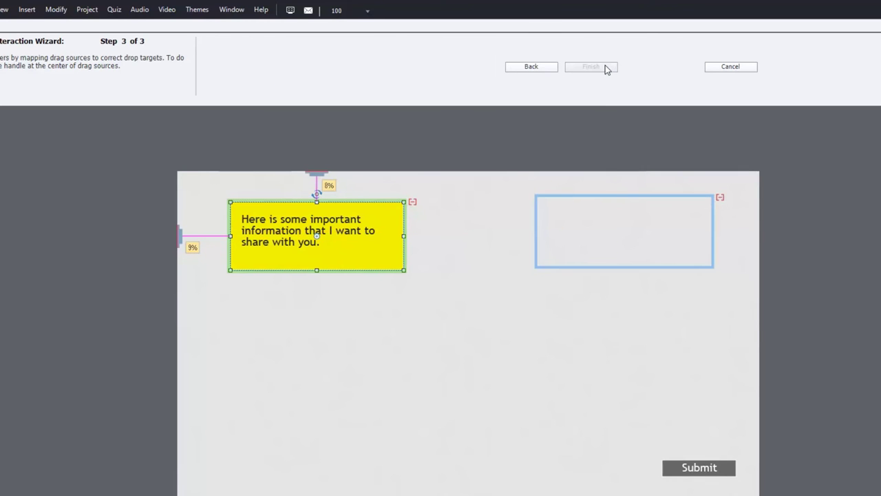
drag(317, 236, 627, 231)
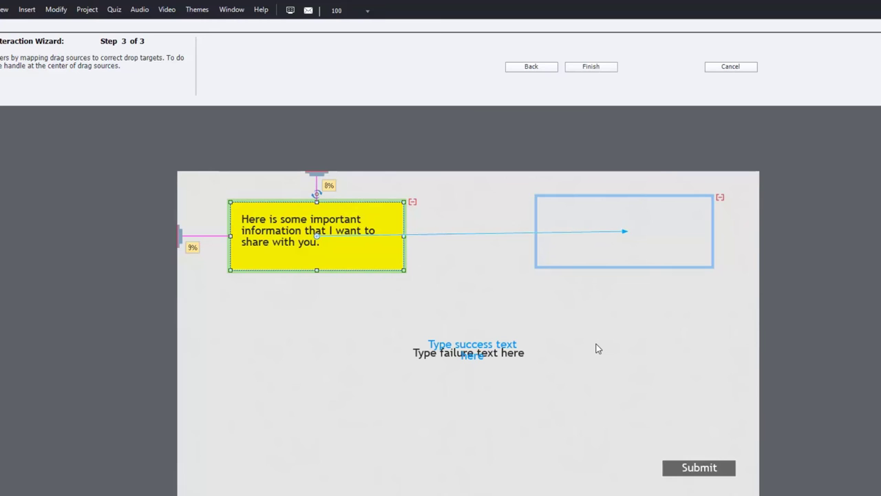
click(592, 66)
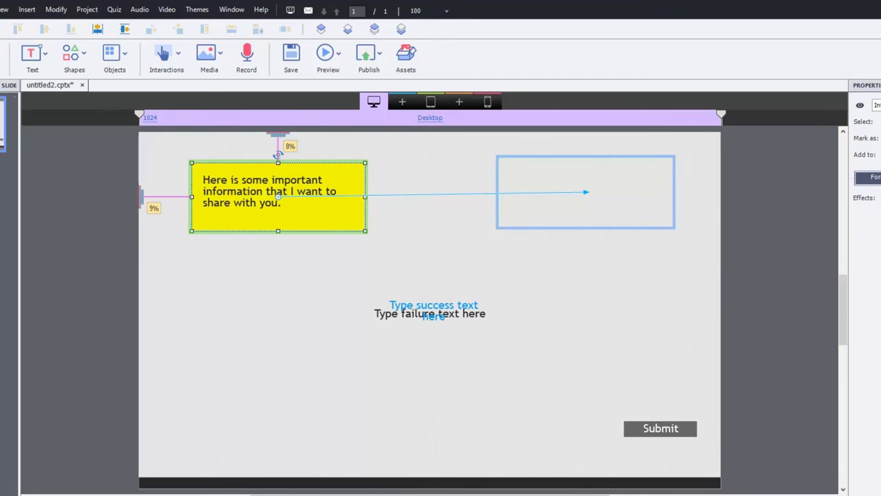
Set both the On Success and On Failure actions of the drag-and-drop interaction to No Action
click(869, 179)
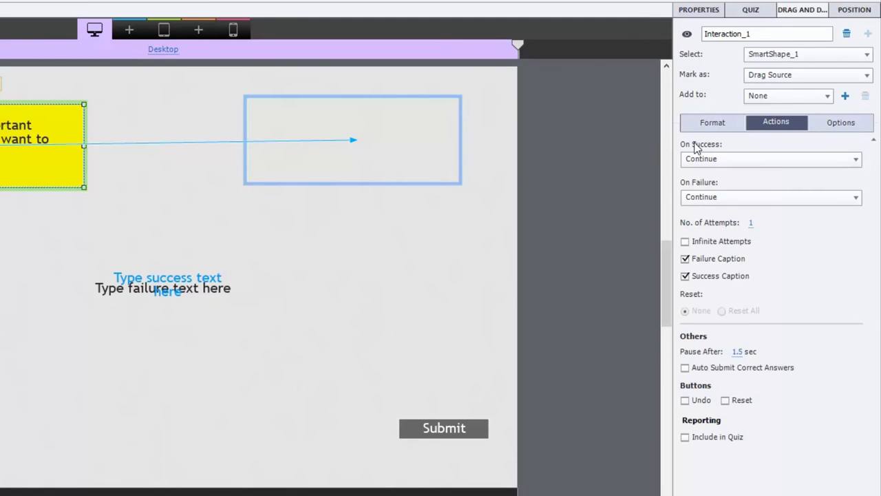
click(729, 159)
scroll(731, 417, down, 1)
scroll(731, 275, up, 2)
click(723, 173)
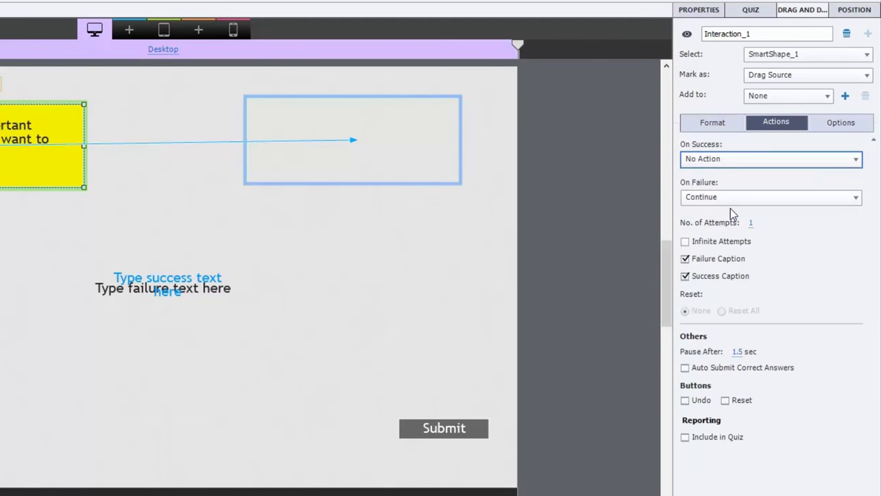
click(739, 198)
scroll(747, 319, down, 2)
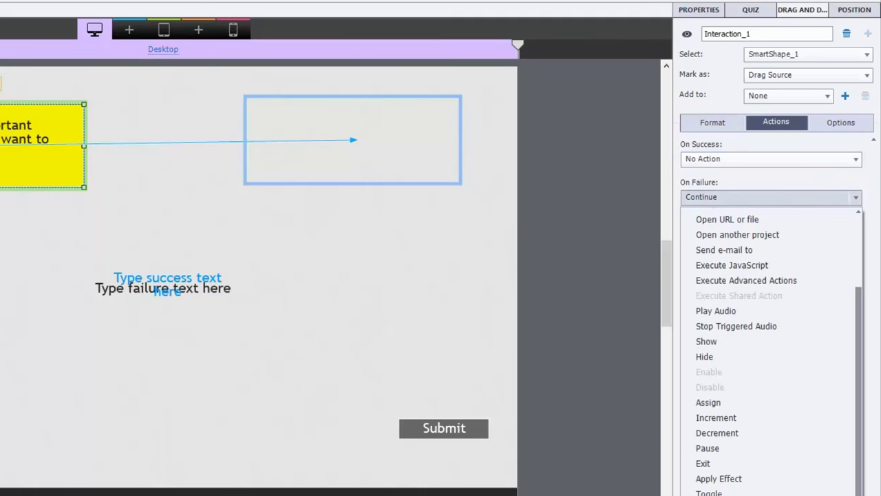
scroll(748, 413, down, 3)
click(719, 481)
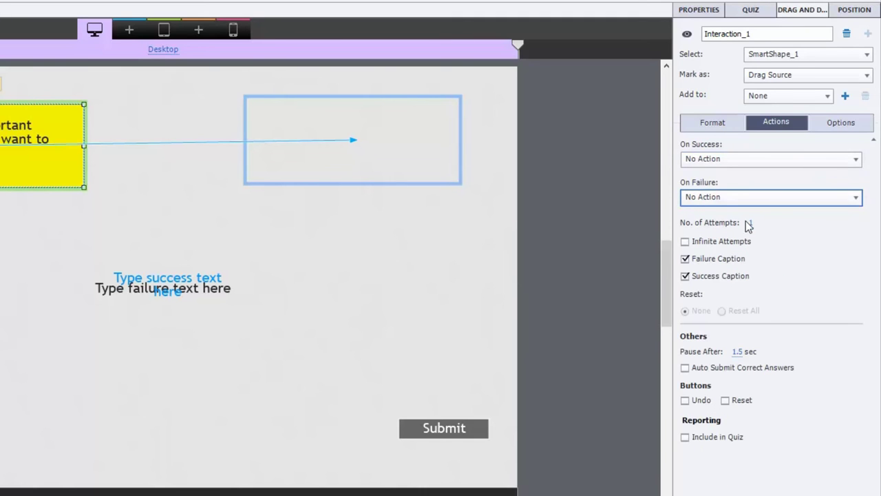
Allow infinite attempts for the interaction and turn off its failure and success captions
click(719, 242)
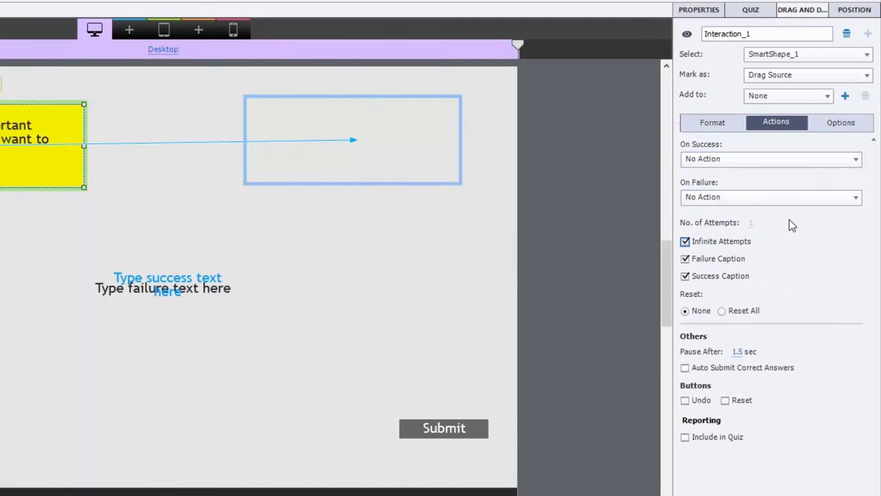
click(685, 258)
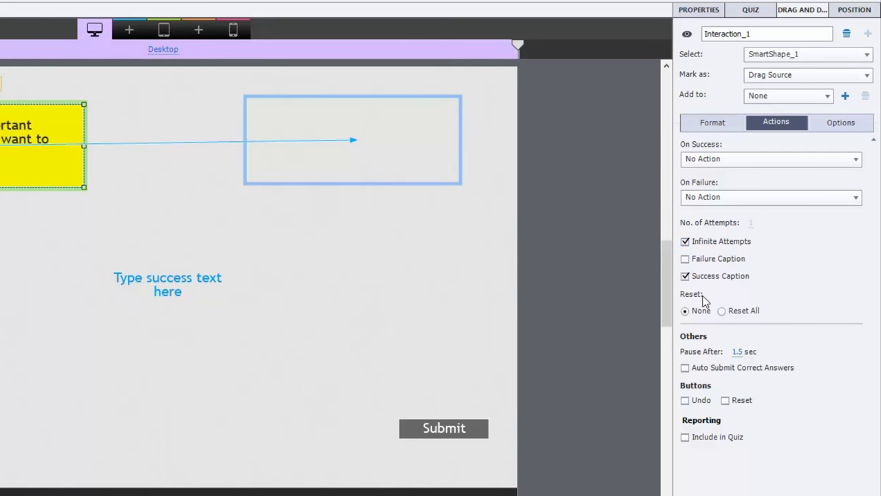
click(685, 276)
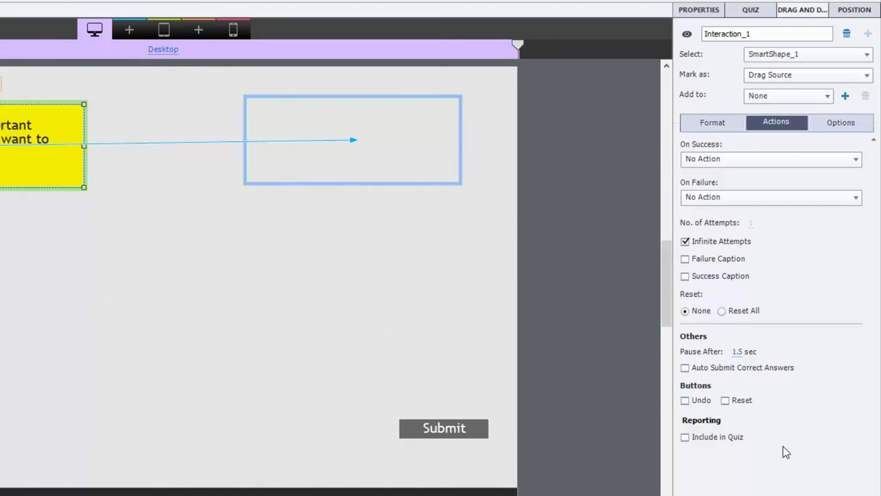
Turn off sending the drag source to its original position and keep the drag source's effect set to None
click(832, 128)
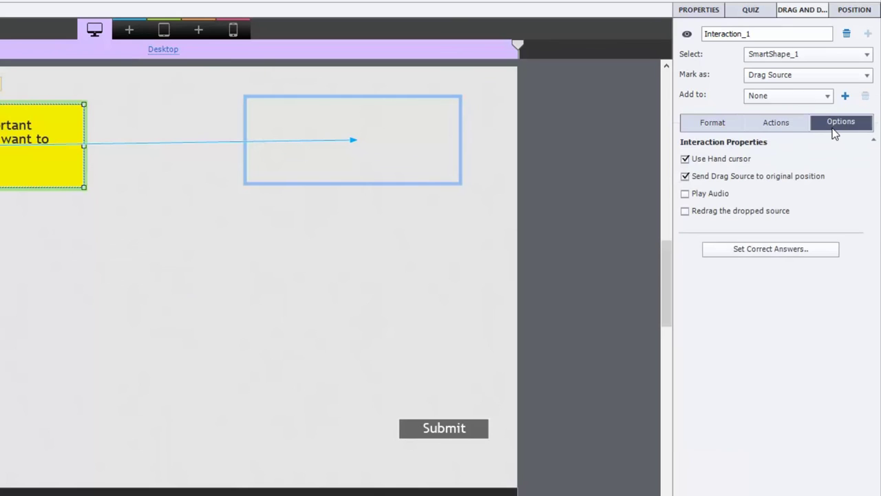
click(684, 177)
click(716, 127)
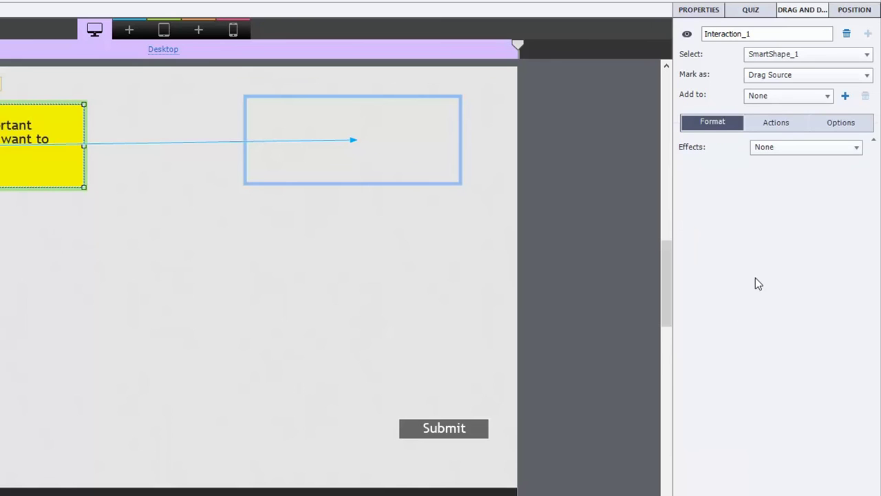
click(786, 151)
click(777, 163)
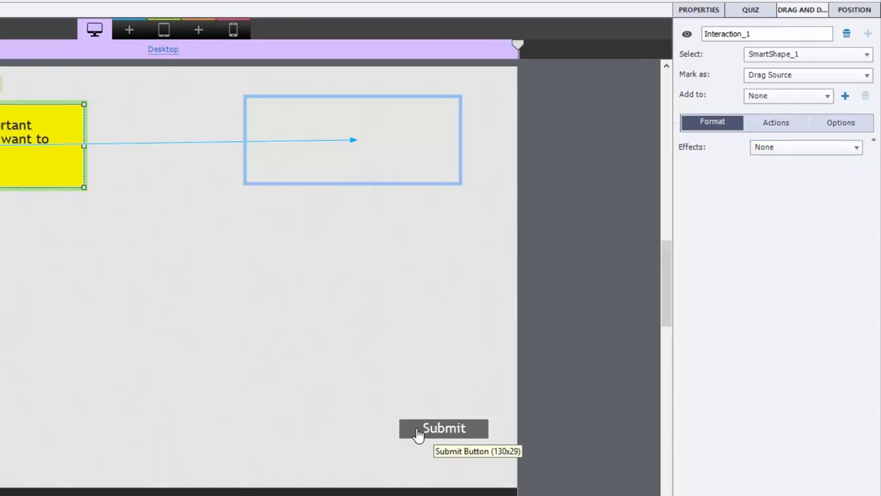
Move the Submit button and the invisible drop target off the slide, onto the scrap area beside its right edge
drag(417, 432, 574, 430)
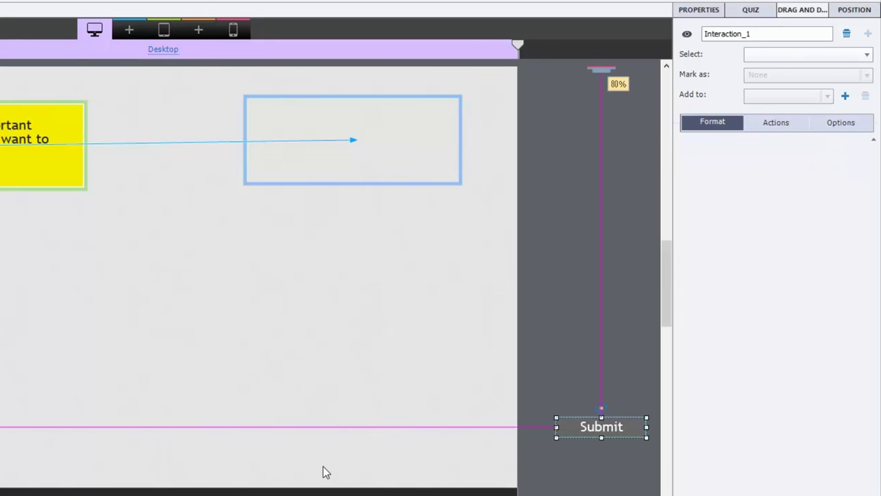
click(271, 166)
drag(271, 165, 558, 158)
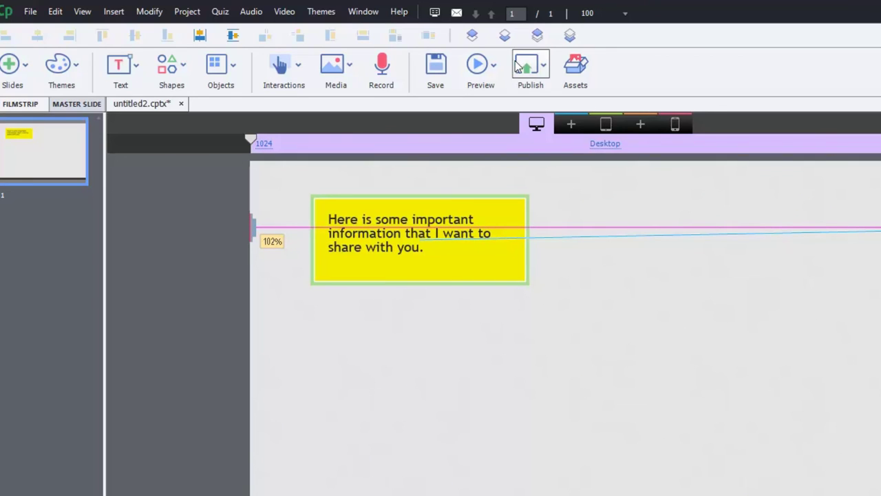
Preview the whole project and test moving the yellow text rectangle freely to different spots on the slide
click(493, 65)
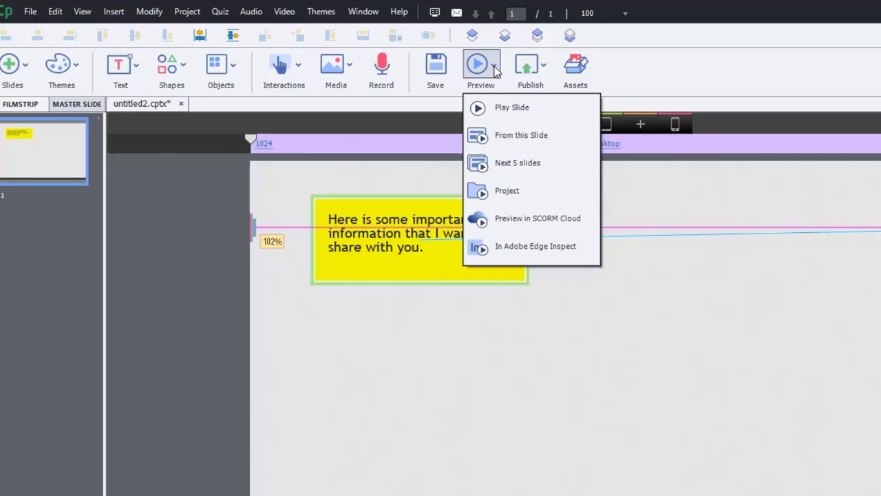
click(521, 190)
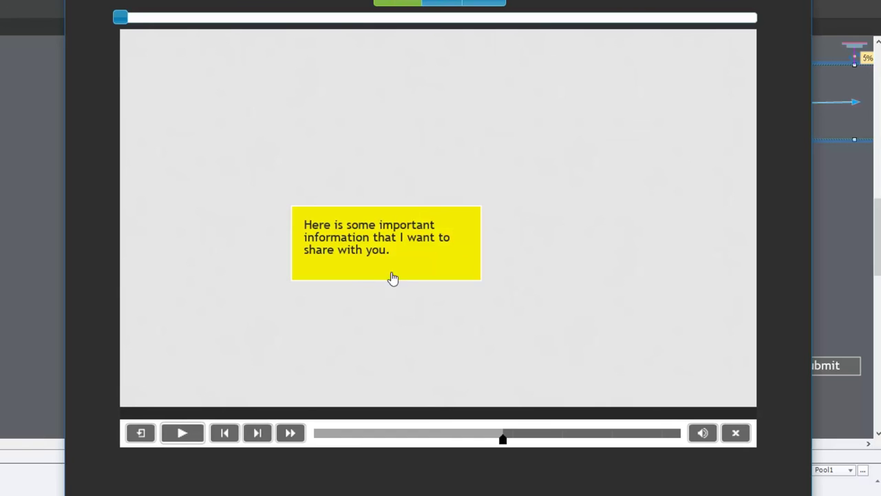
drag(353, 269, 596, 114)
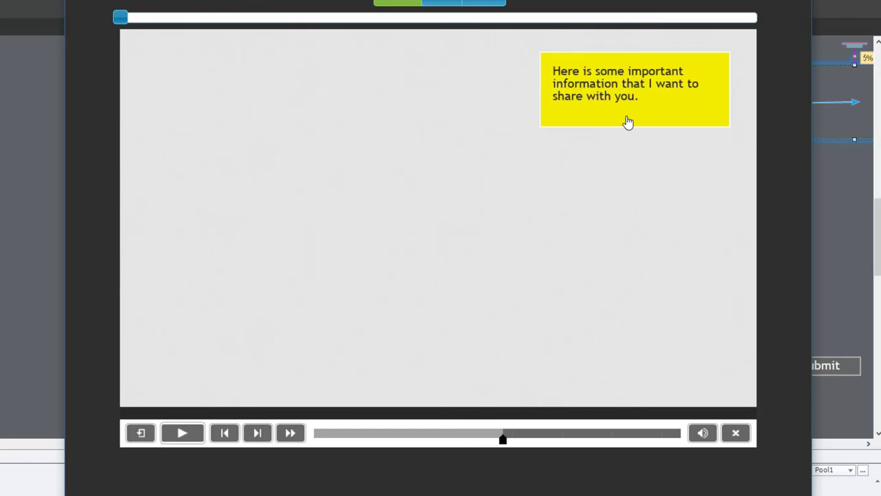
drag(628, 122, 273, 126)
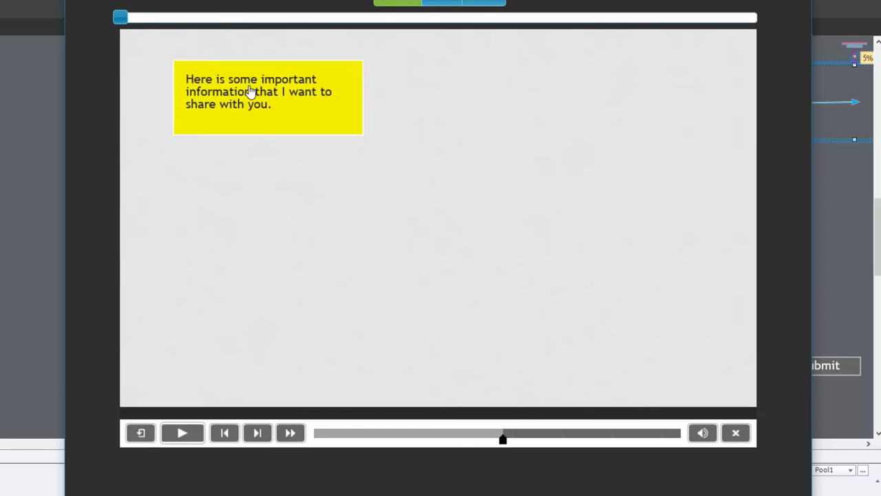